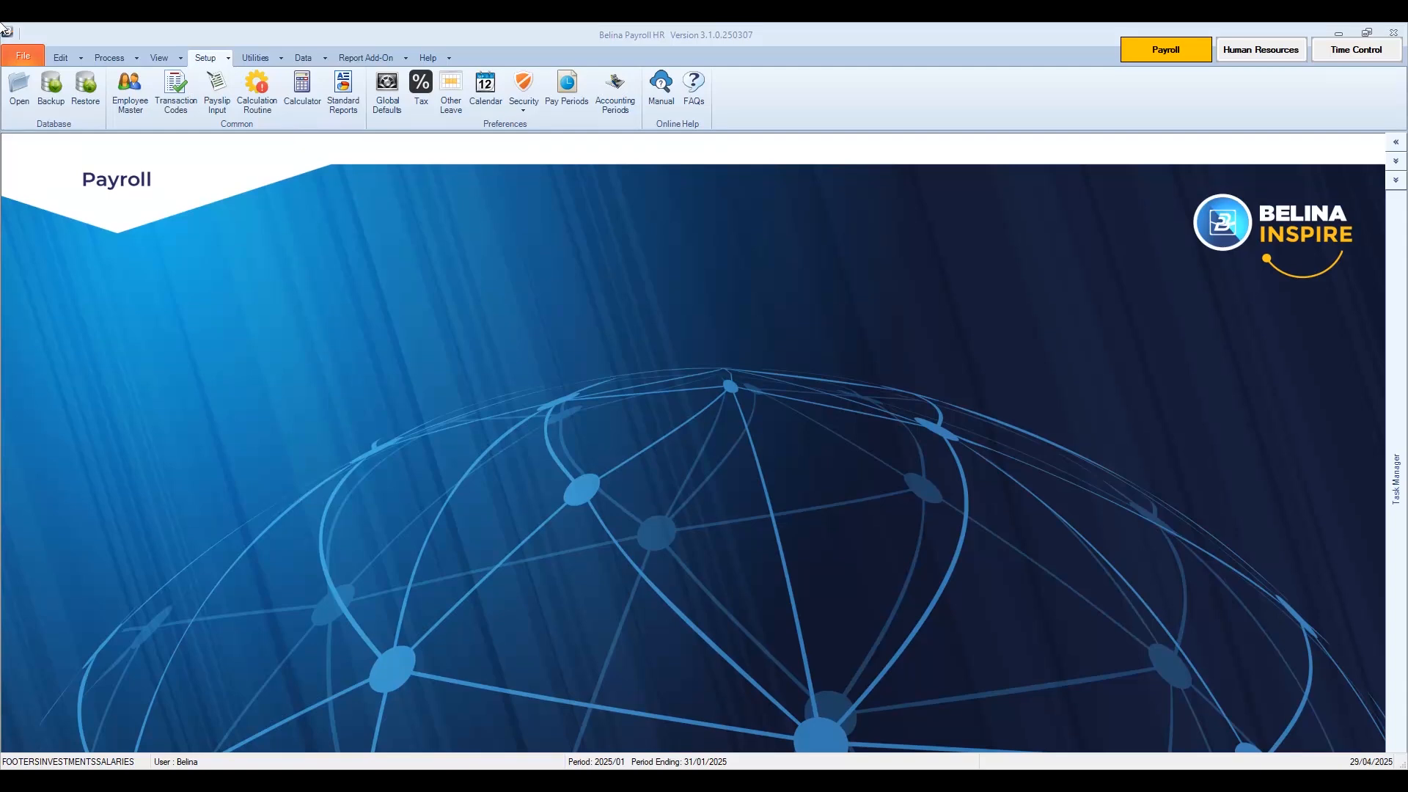
- Open the transaction codes list and start a new code in the Allowance - Normal (Regular) category
{"action": "left_click", "coordinate": [65, 57]}
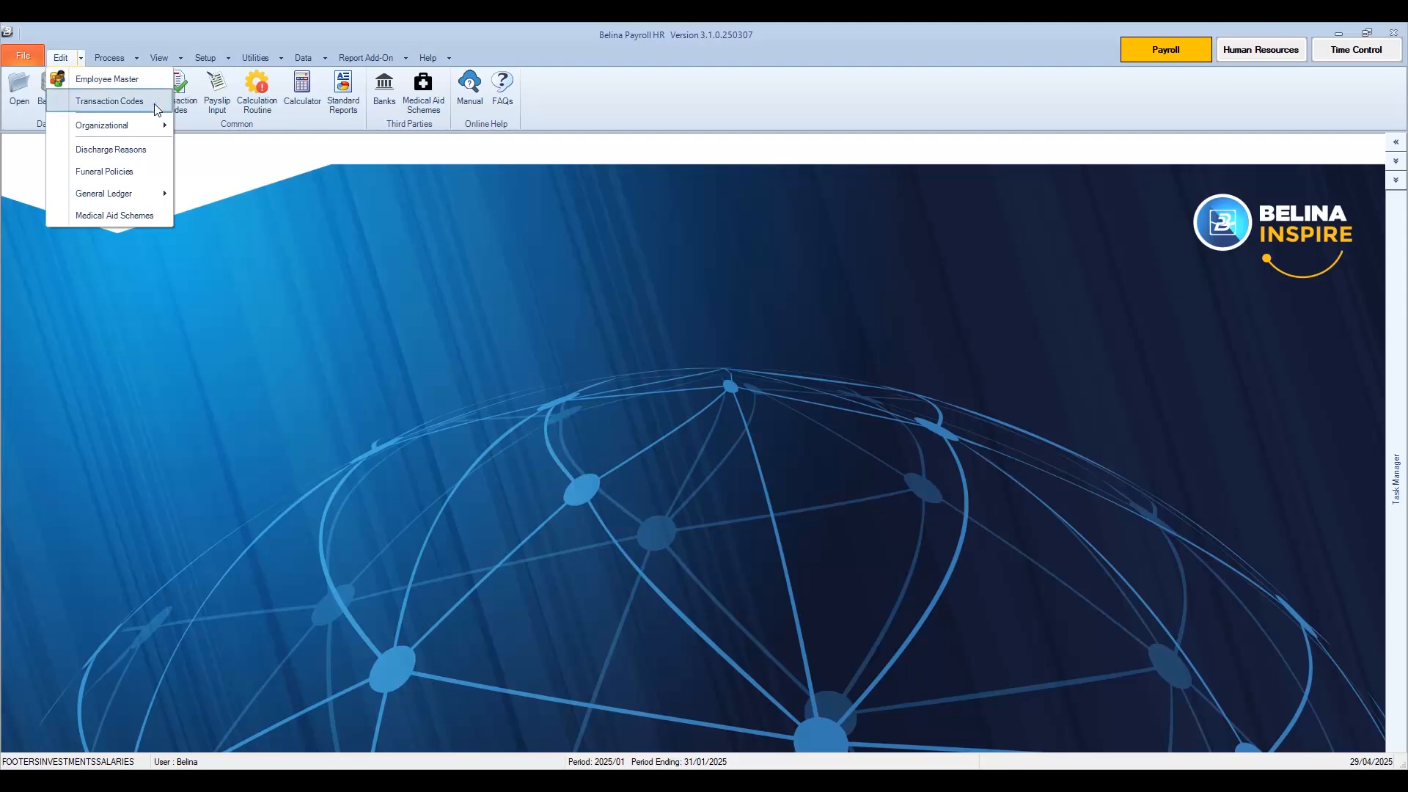
{"action": "left_click", "coordinate": [95, 101]}
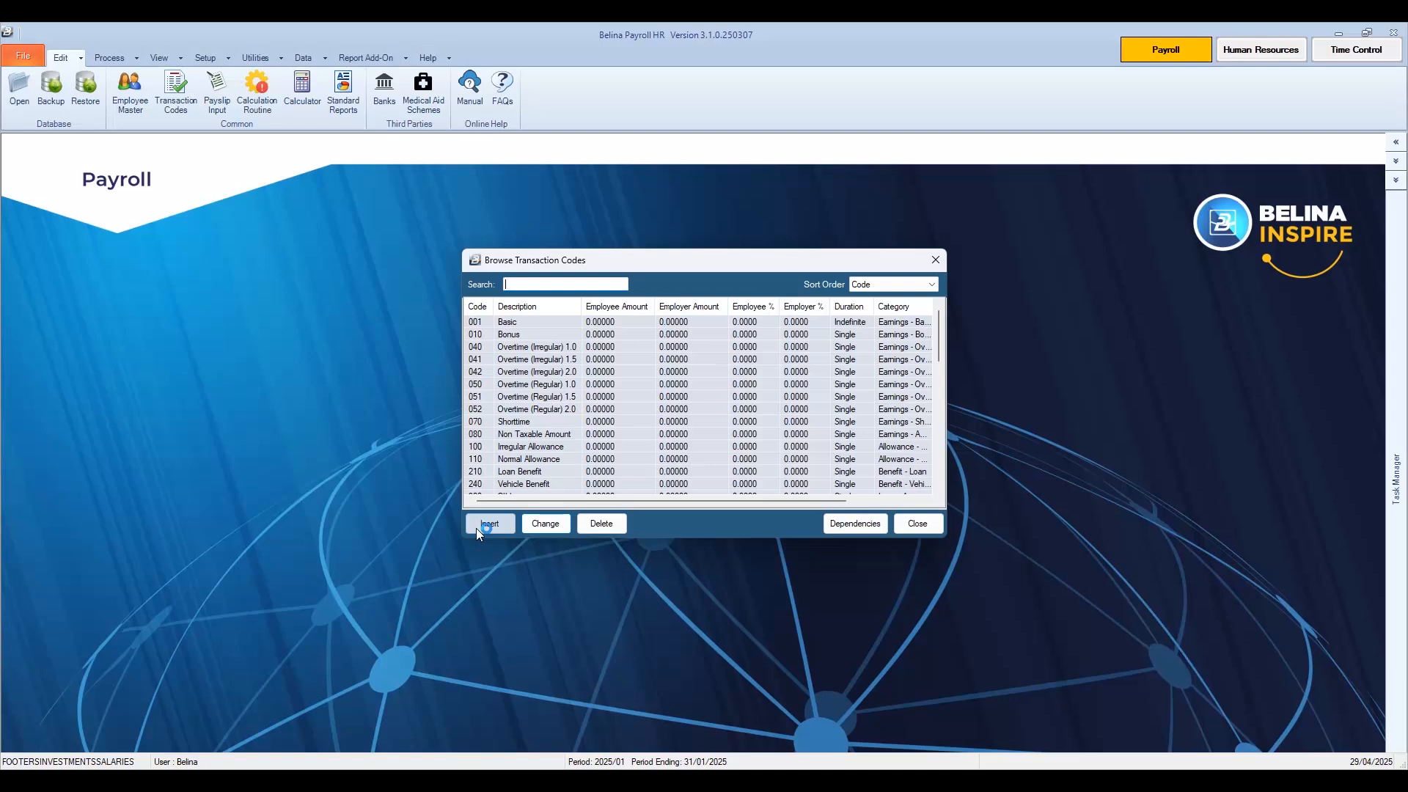
{"action": "left_click", "coordinate": [776, 491]}
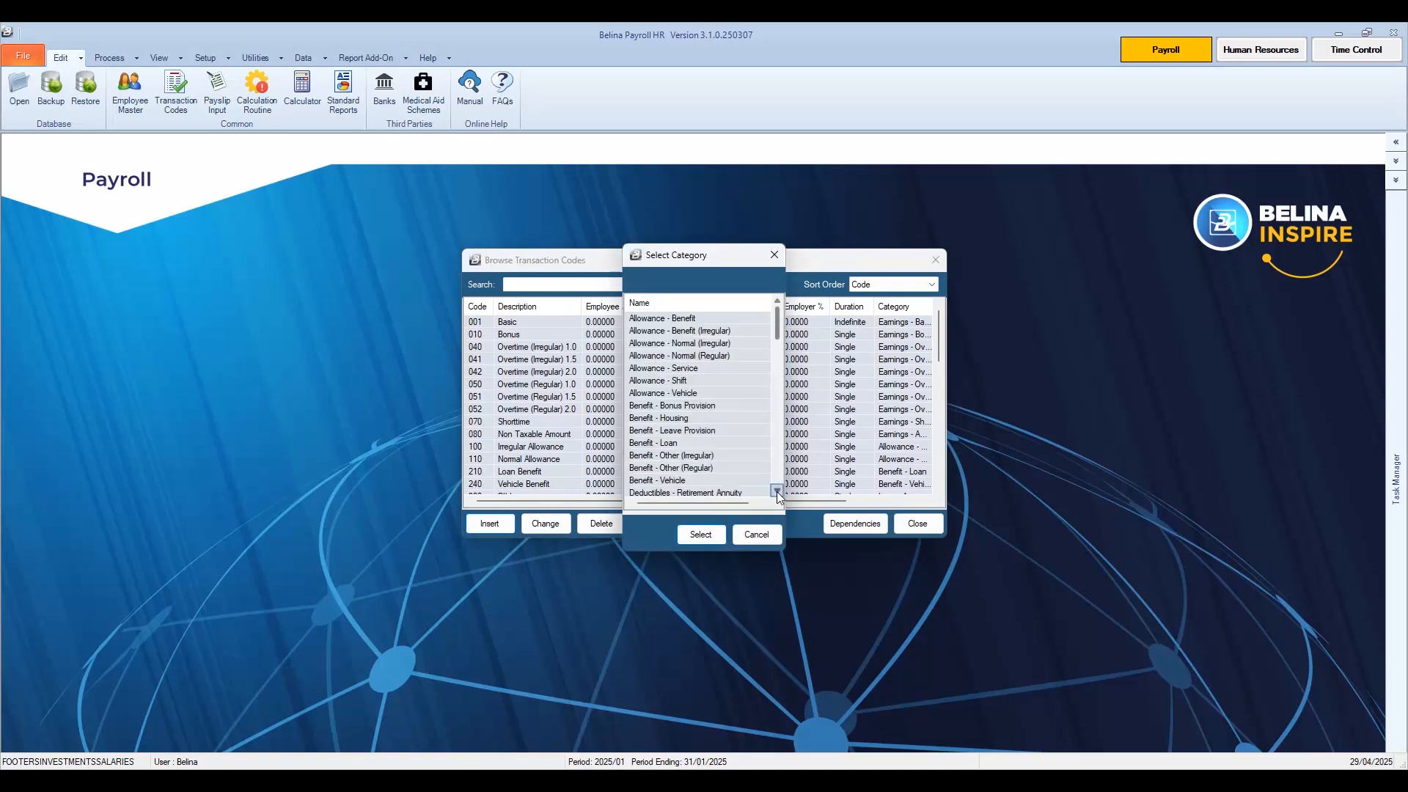
{"action": "left_click", "coordinate": [776, 491]}
{"action": "left_click", "coordinate": [777, 491]}
{"action": "left_click", "coordinate": [777, 491]}
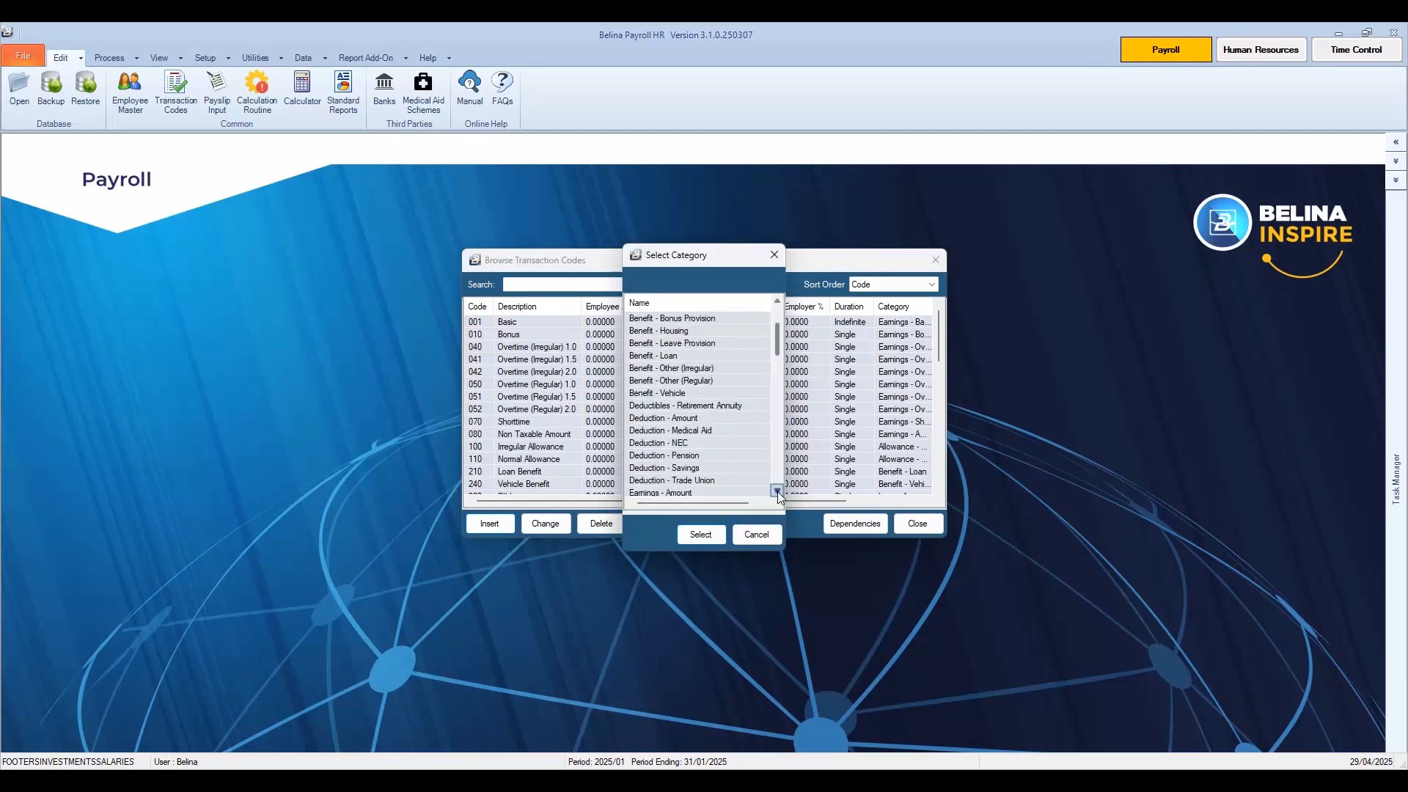
{"action": "left_click_drag", "start_coordinate": [777, 340], "coordinate": [775, 303]}
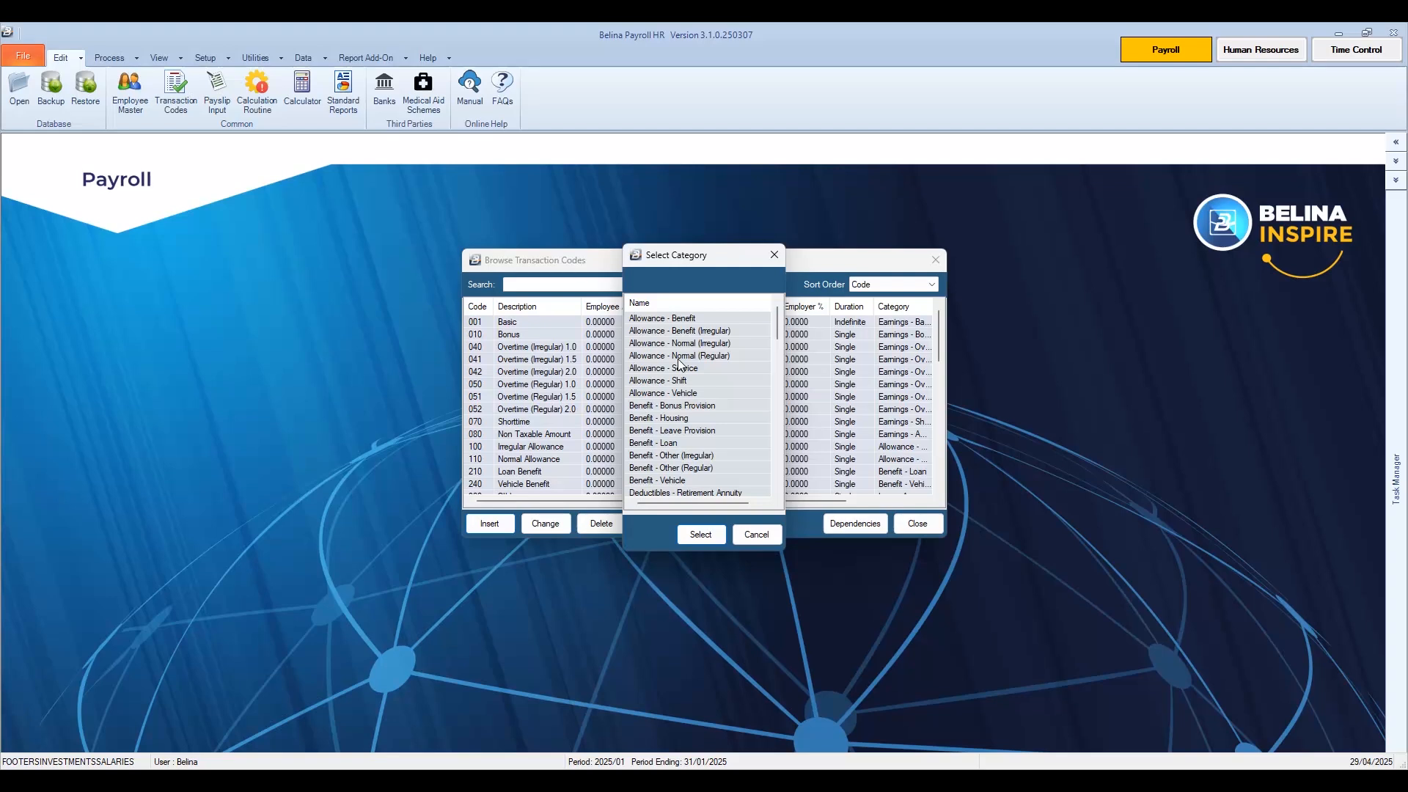
{"action": "left_click", "coordinate": [719, 354]}
{"action": "left_click", "coordinate": [724, 360]}
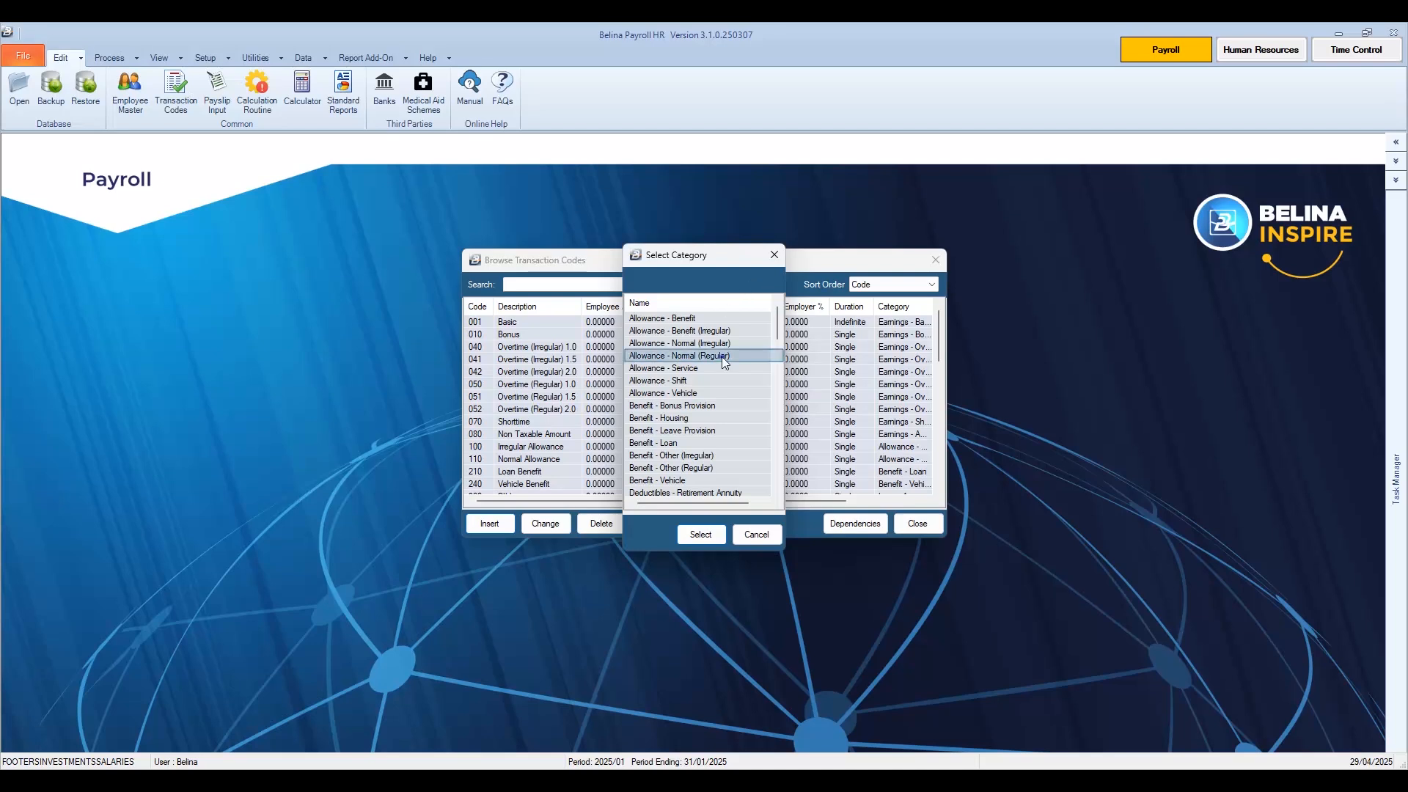
{"action": "left_click", "coordinate": [702, 536]}
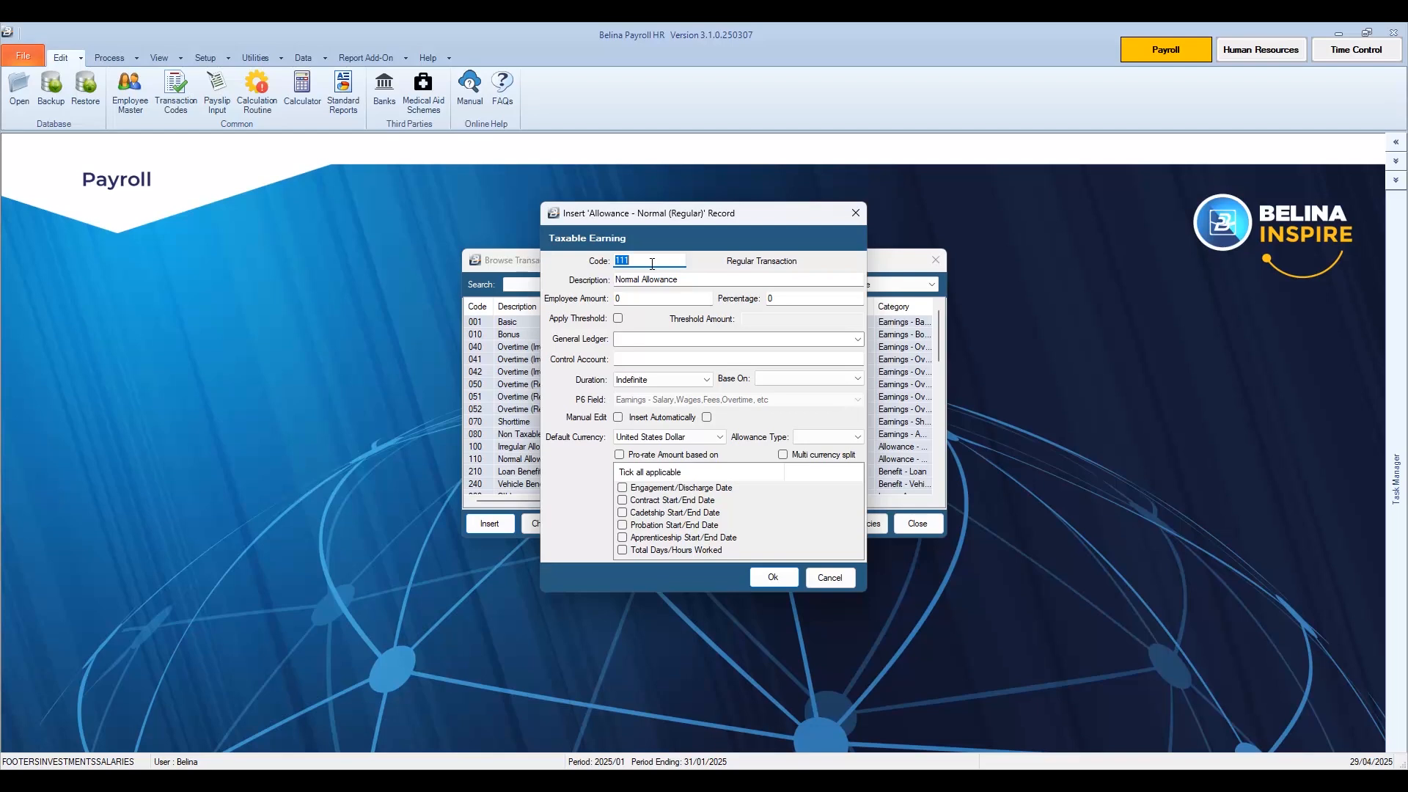
- Set the new code's description to Transport Allowance and enable Manual Edit
{"action": "left_click_drag", "start_coordinate": [639, 281], "coordinate": [562, 285]}
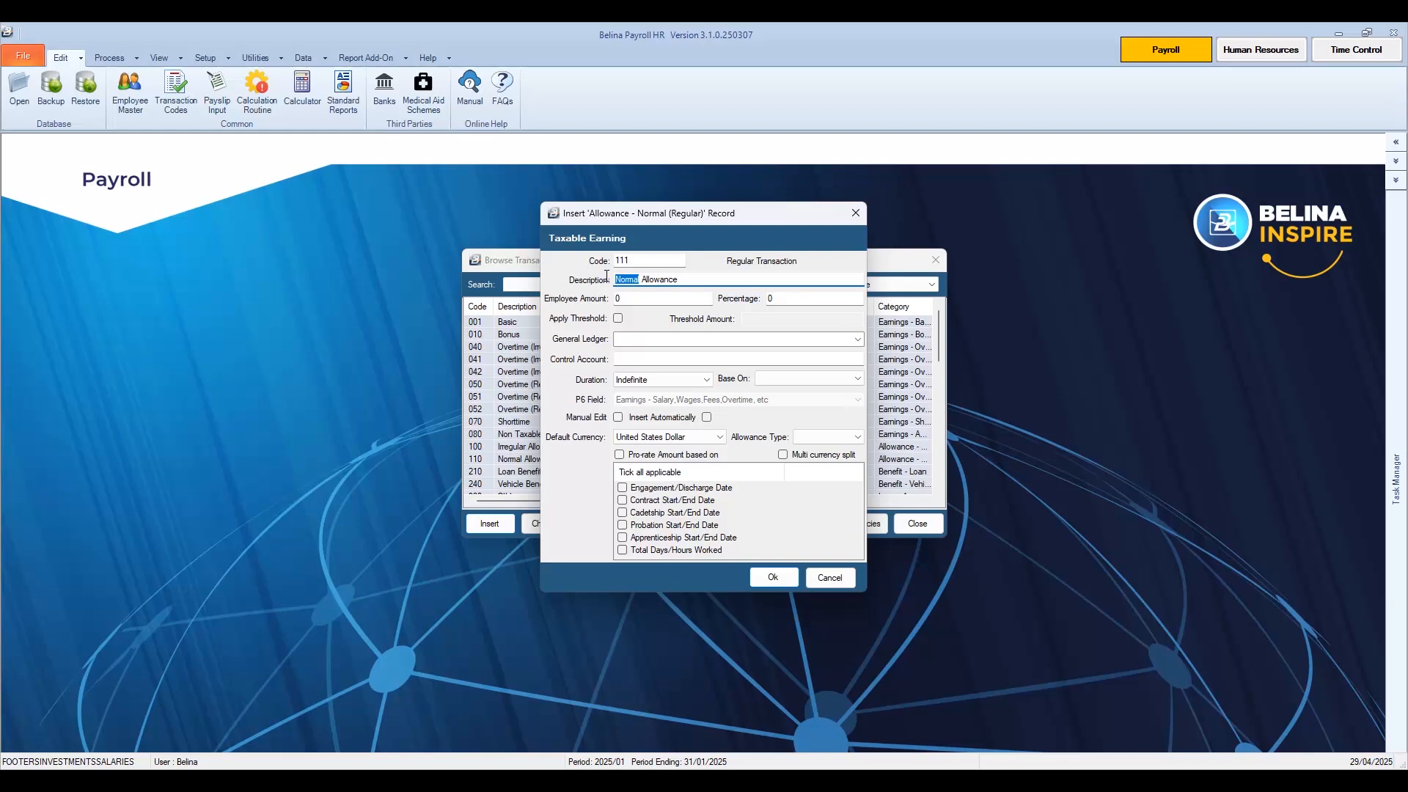
{"action": "type", "text": "Transport"}
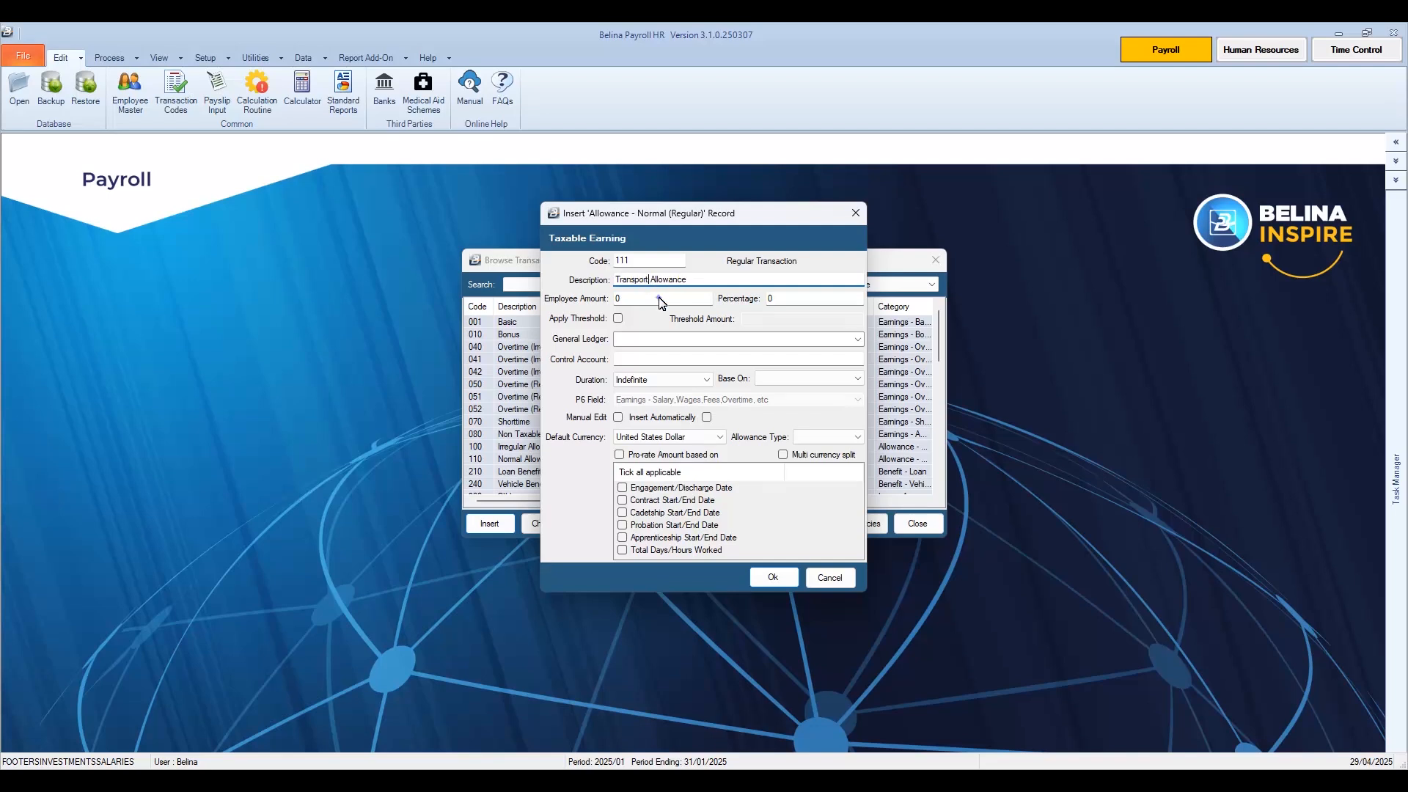
{"action": "left_click", "coordinate": [593, 423]}
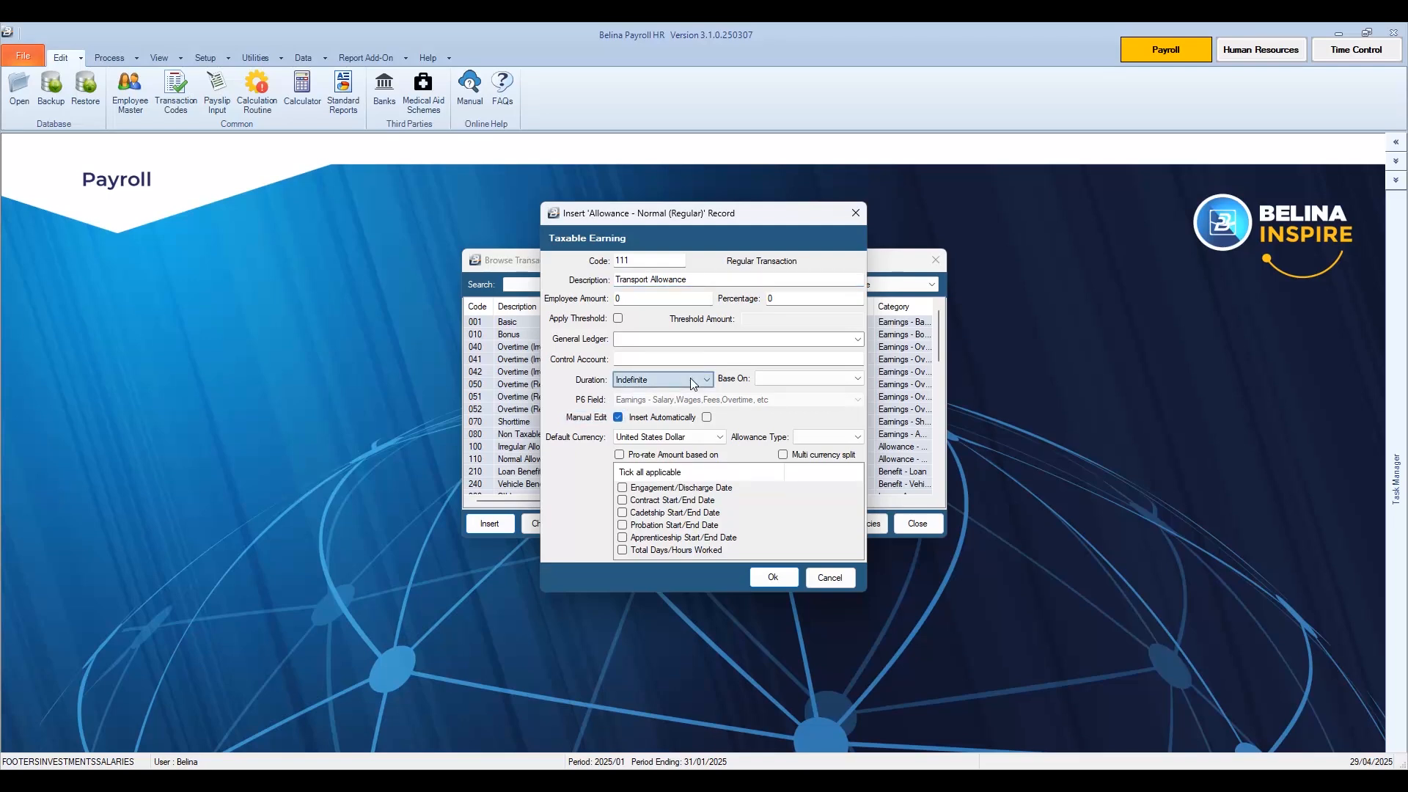
- Save the Transport Allowance code with an Indefinite duration and United States Dollar as its default currency
{"action": "left_click", "coordinate": [694, 384]}
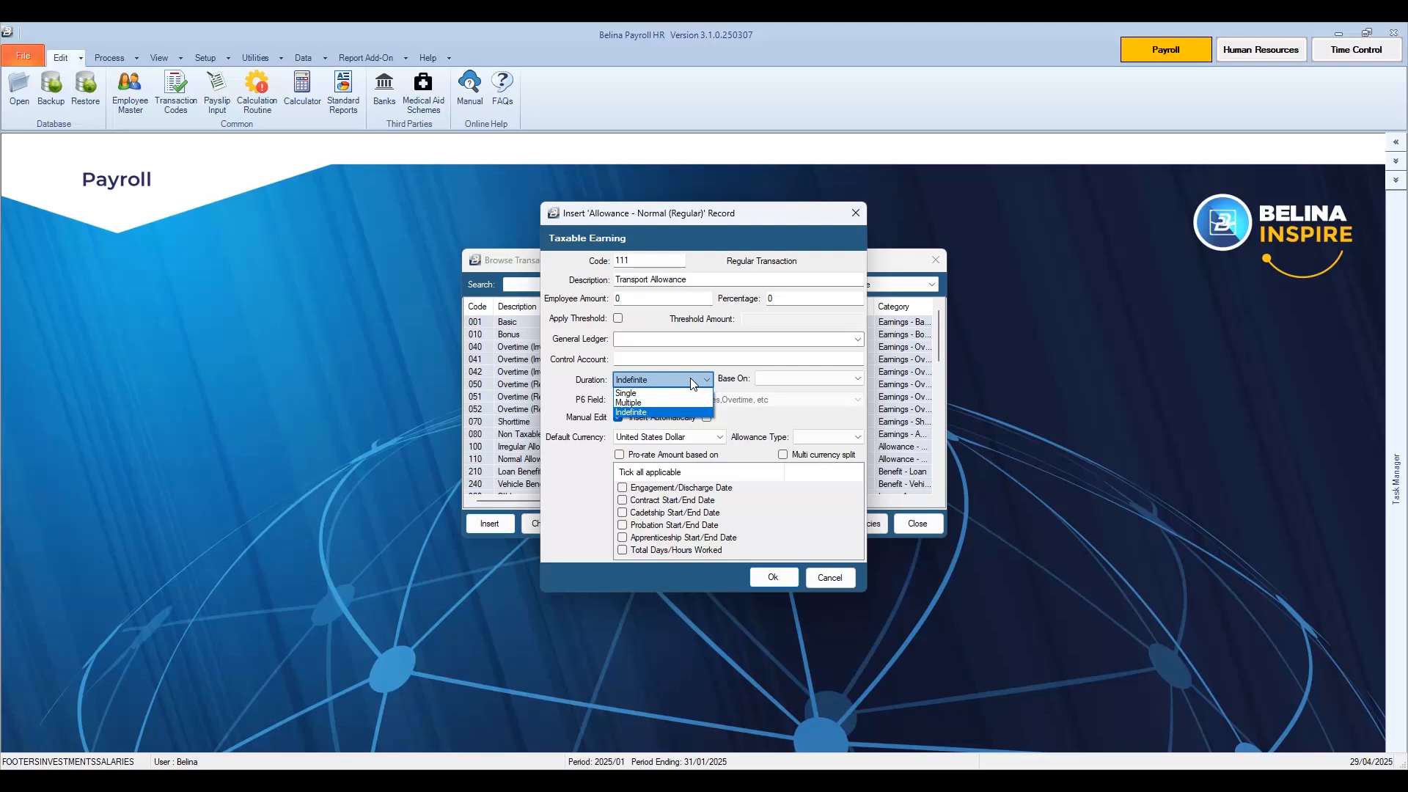
{"action": "left_click", "coordinate": [693, 383]}
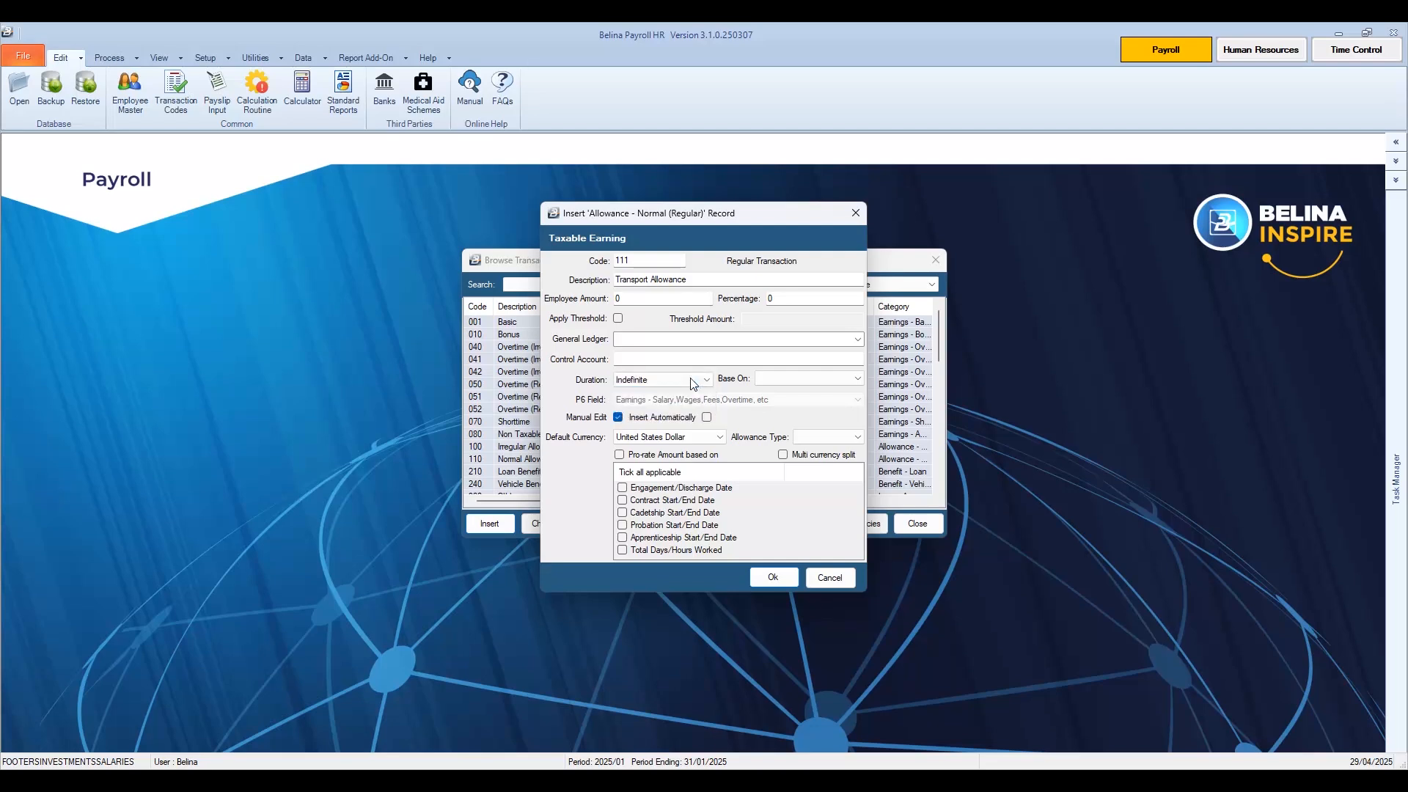
{"action": "left_click", "coordinate": [706, 439]}
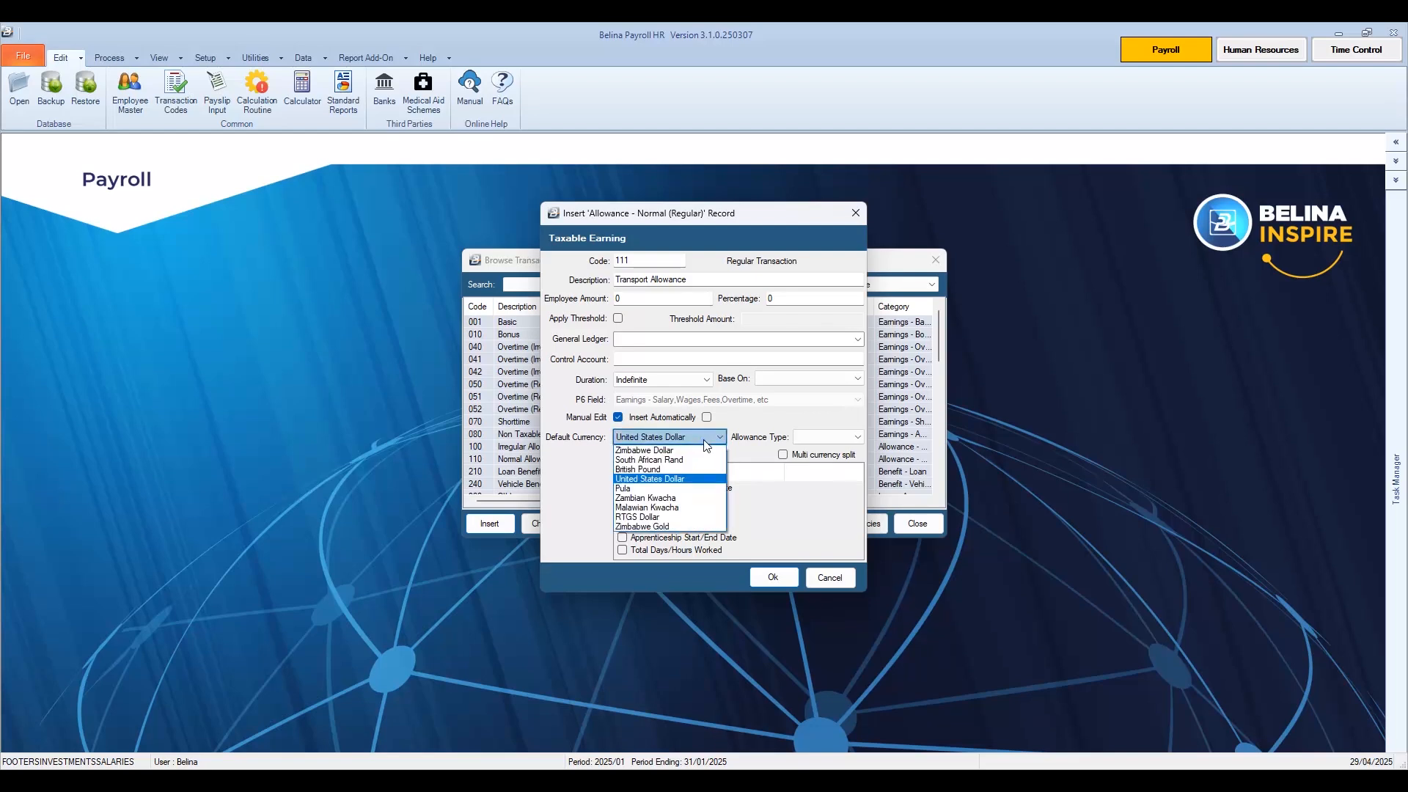
{"action": "left_click", "coordinate": [726, 438]}
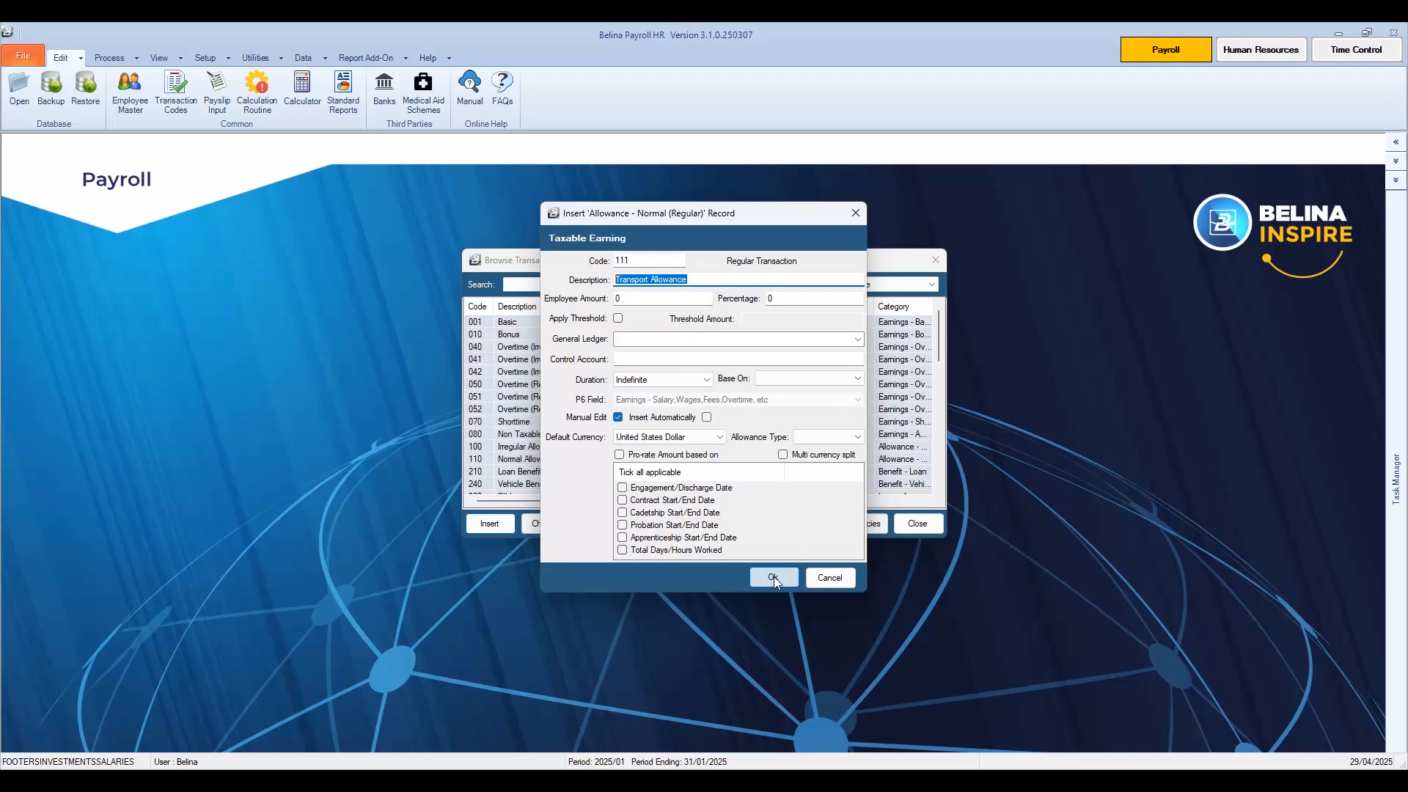
{"action": "left_click", "coordinate": [773, 577]}
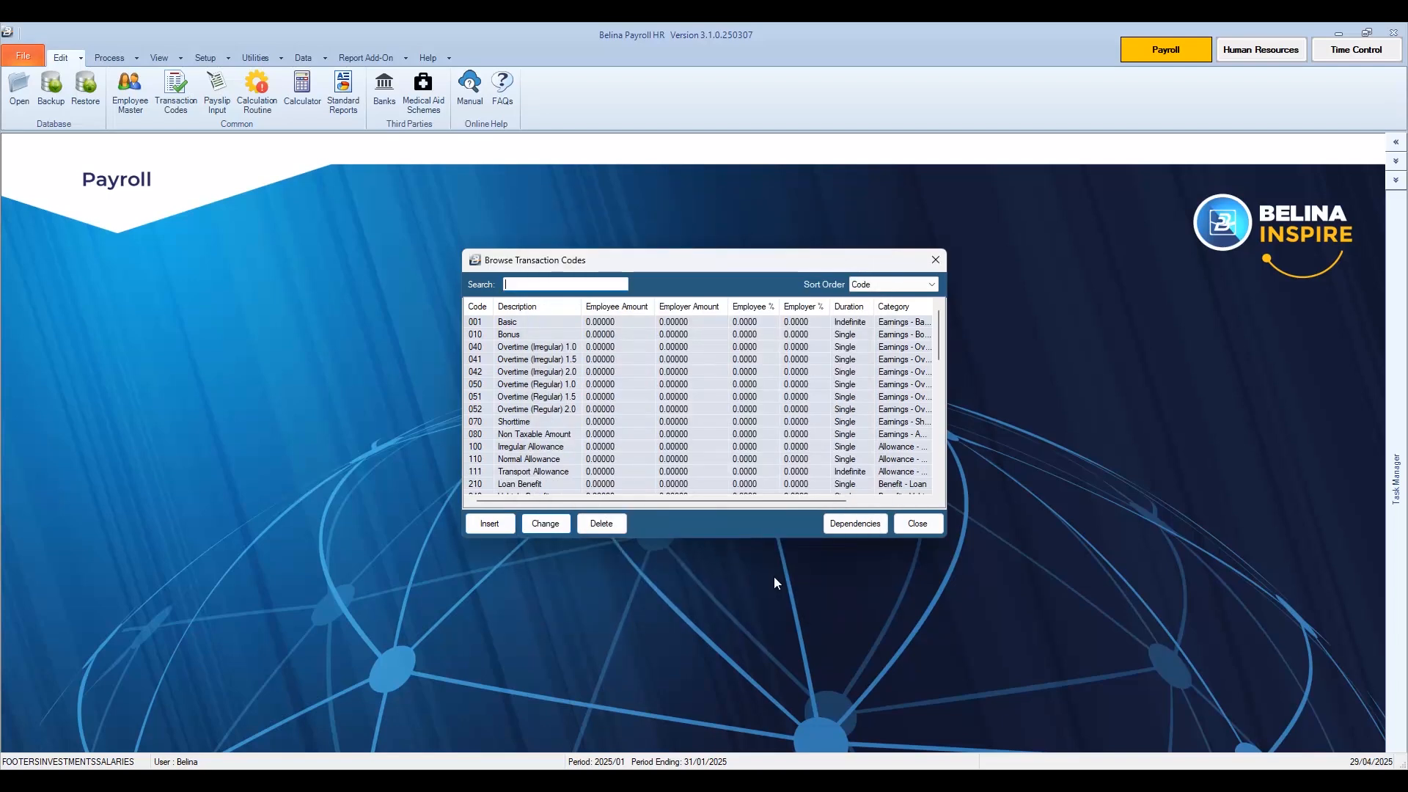
- Start a new transaction code in the Benefit - Other (Irregular) category and describe it as School Fees Benefit
{"action": "left_click", "coordinate": [483, 525]}
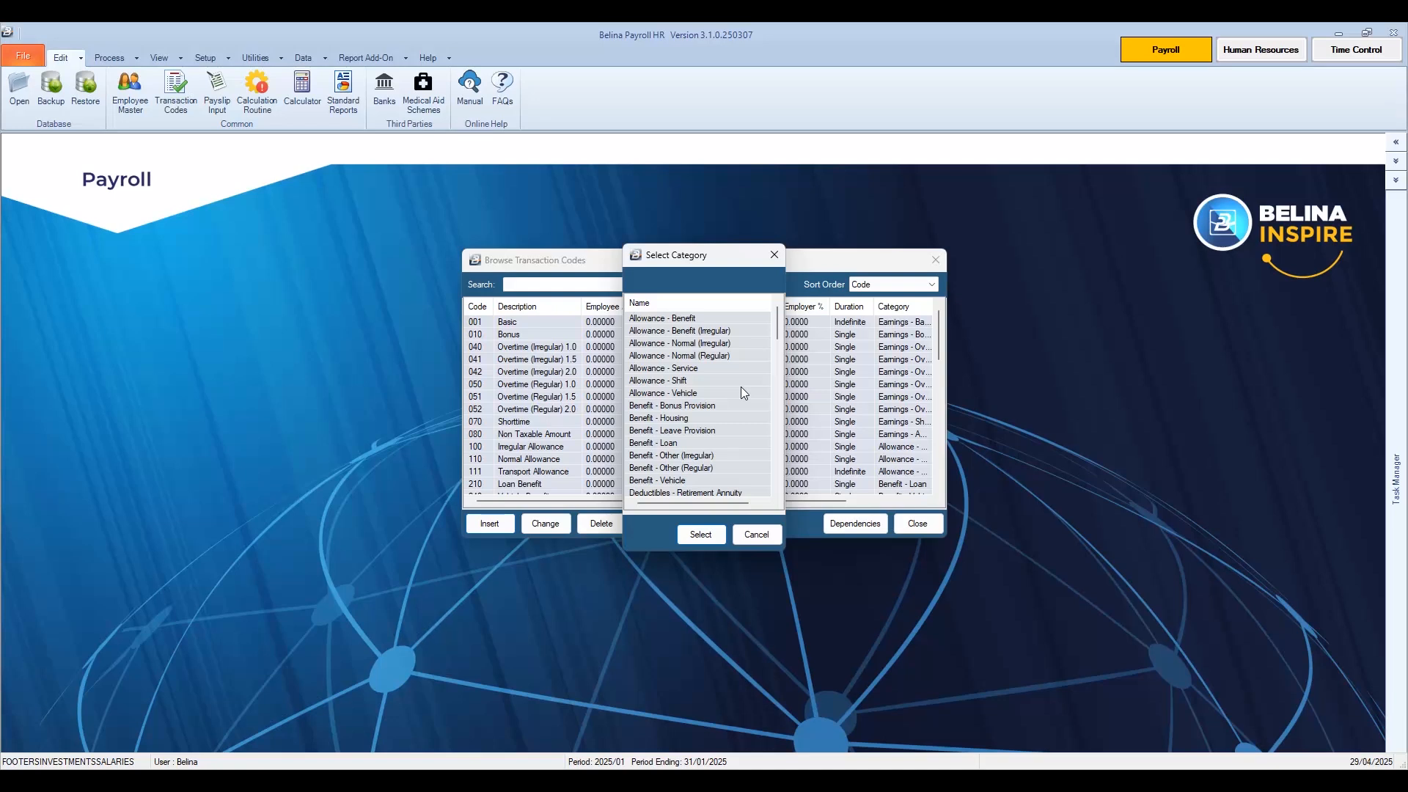
{"action": "double_click", "coordinate": [715, 456]}
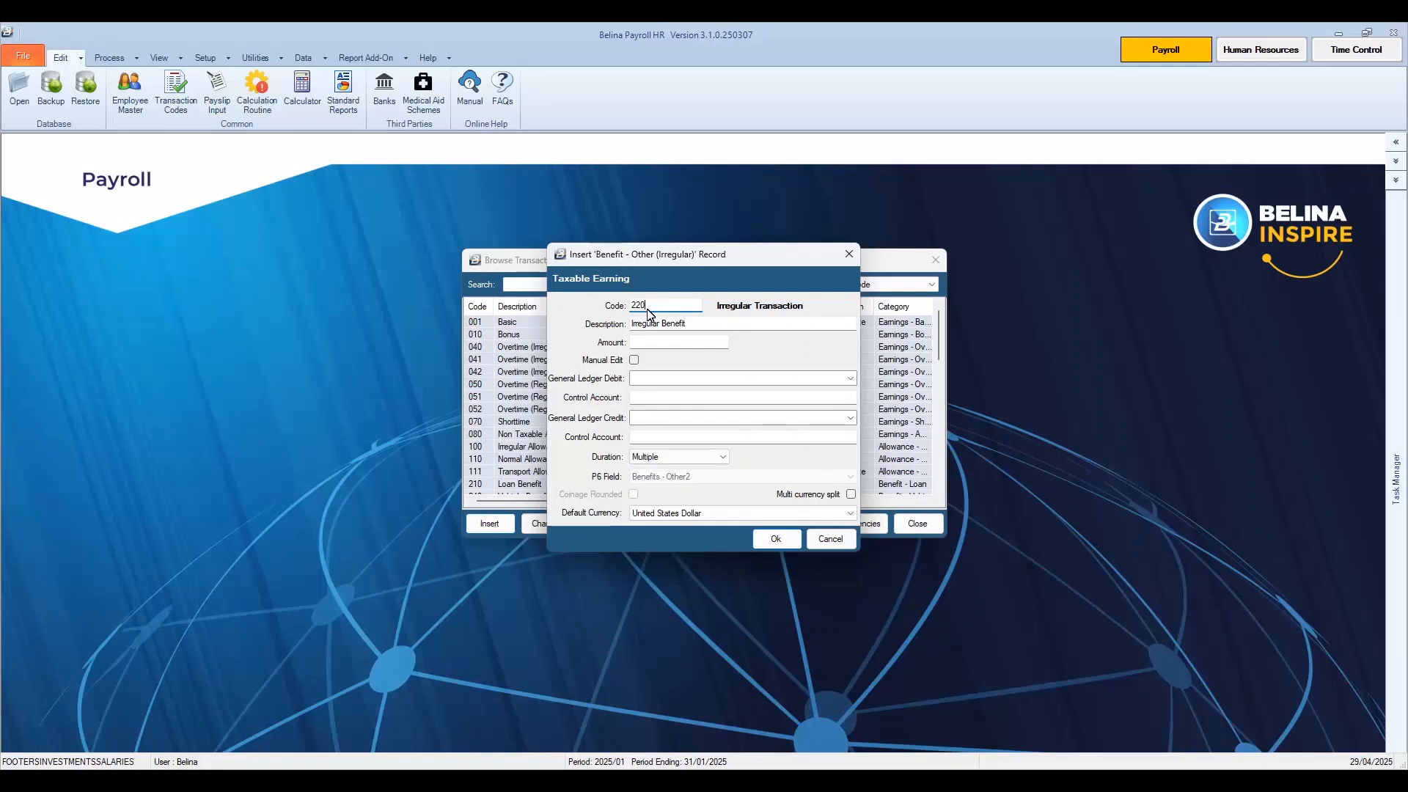
{"action": "double_click", "coordinate": [637, 324]}
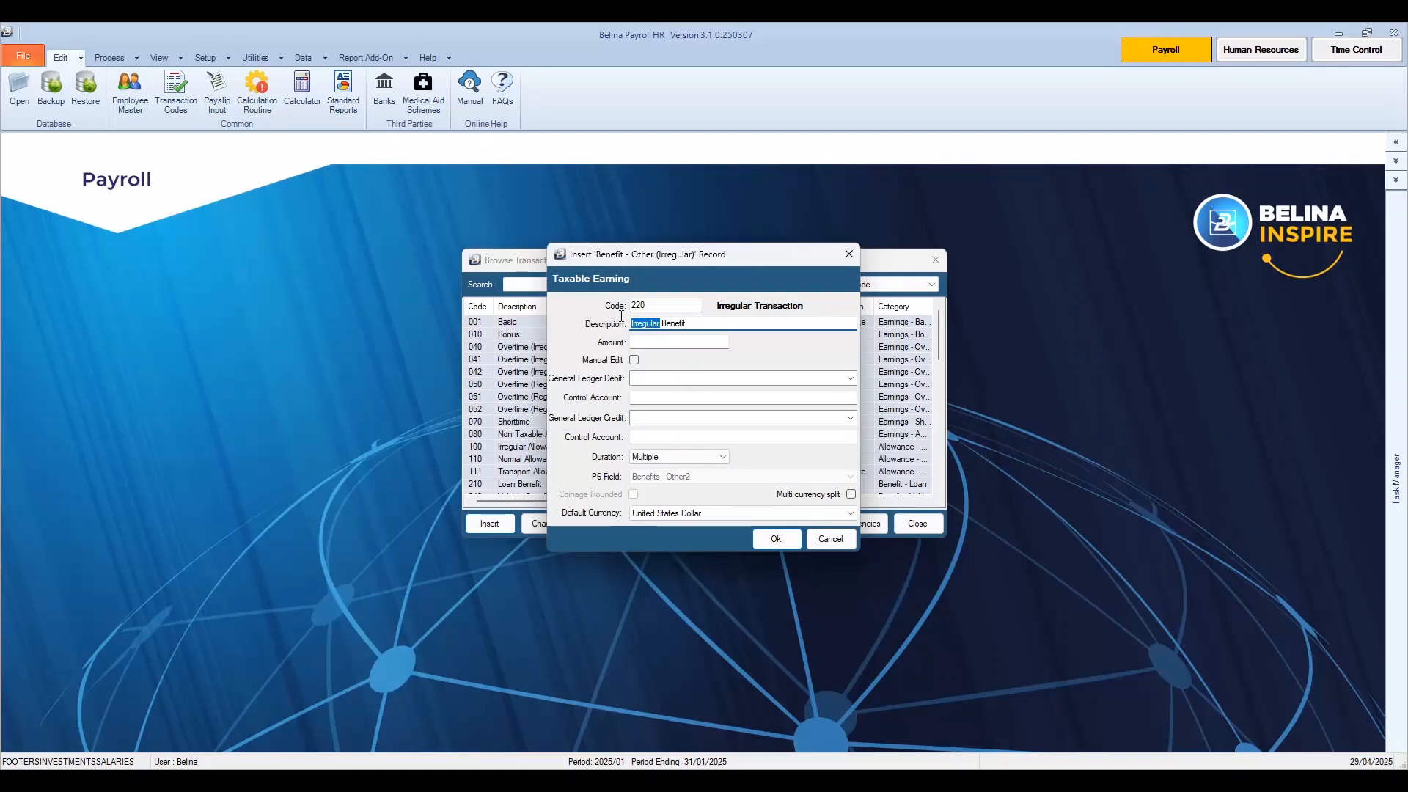
{"action": "type", "text": "School Fees"}
{"action": "left_click", "coordinate": [713, 346]}
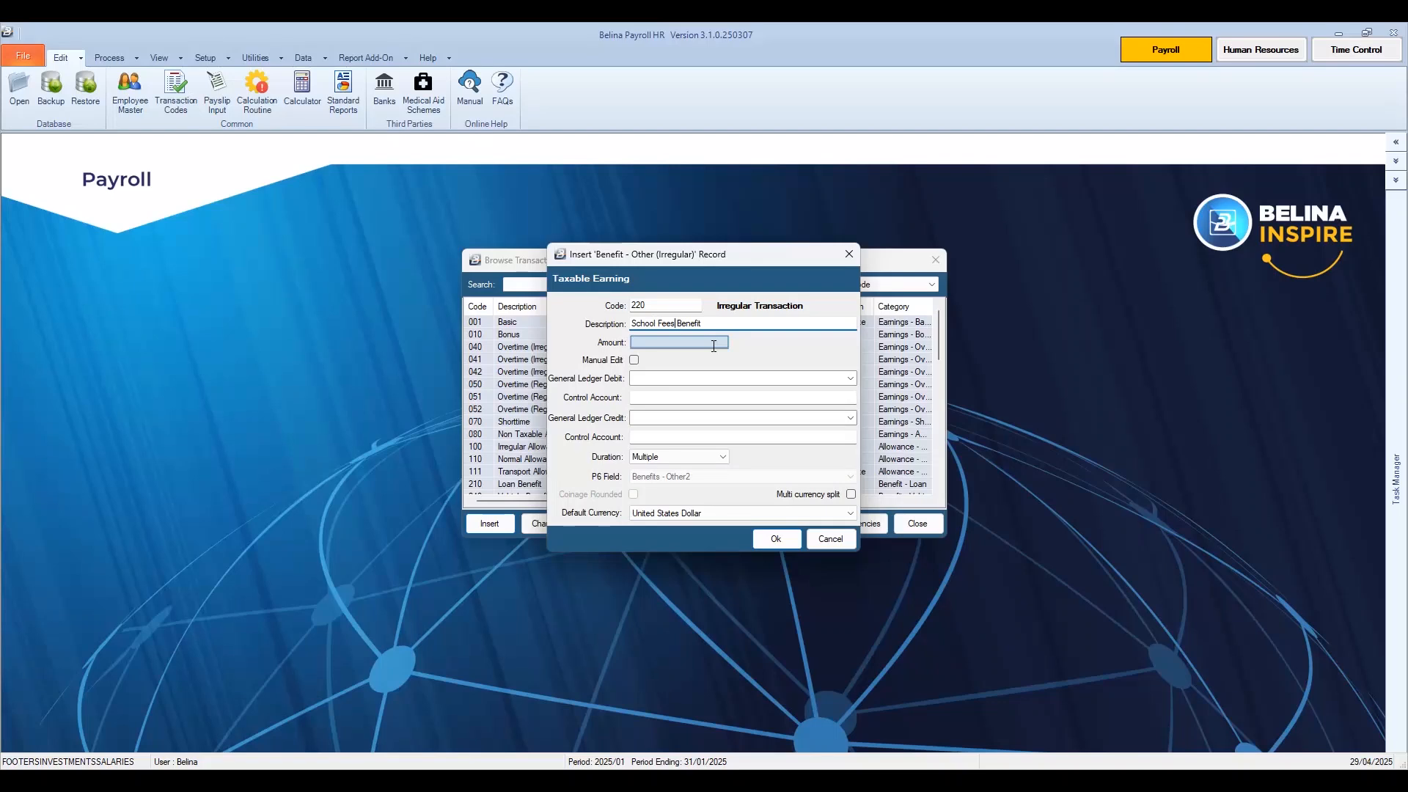
{"action": "left_click", "coordinate": [714, 346]}
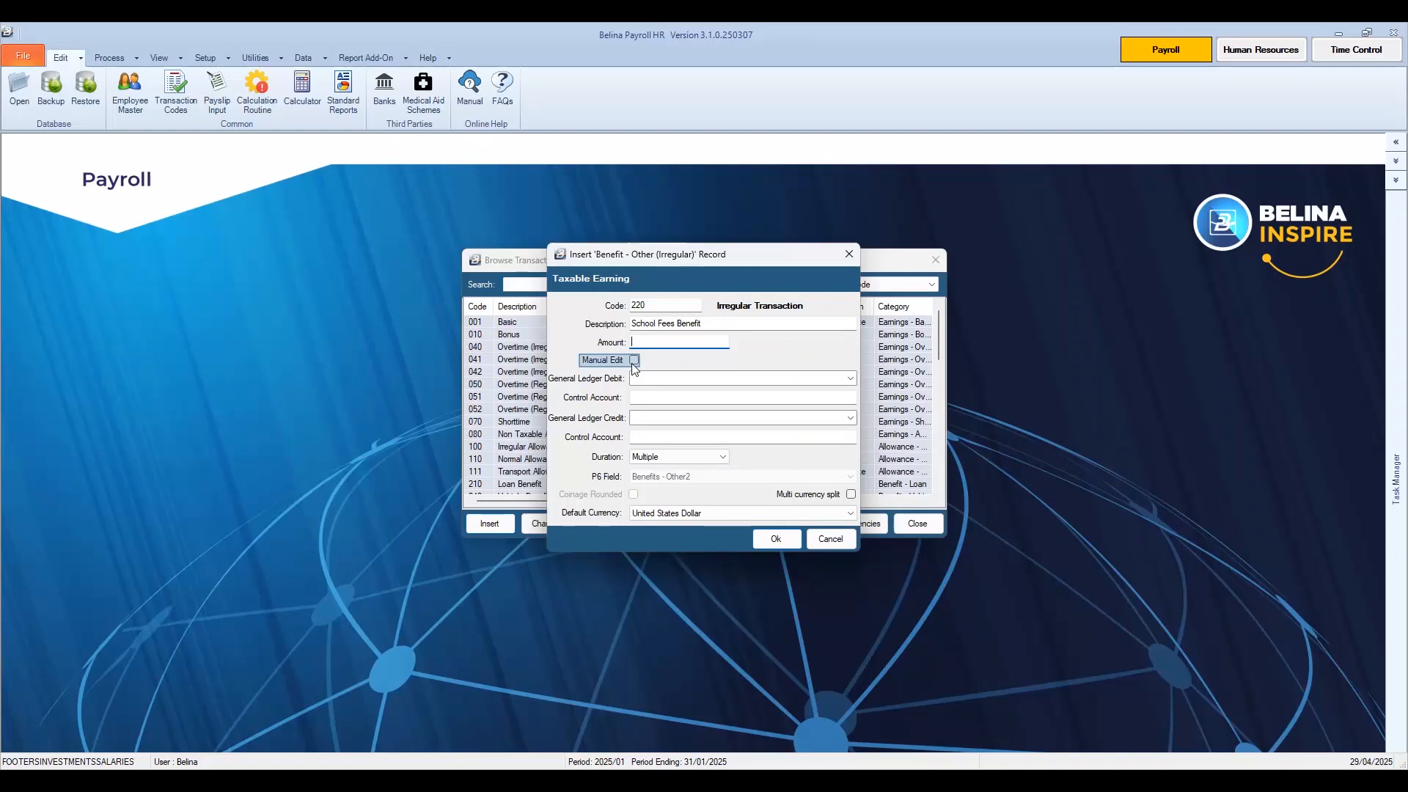
- Enable Manual Edit for the School Fees Benefit code and set its duration to Single
{"action": "left_click", "coordinate": [635, 363]}
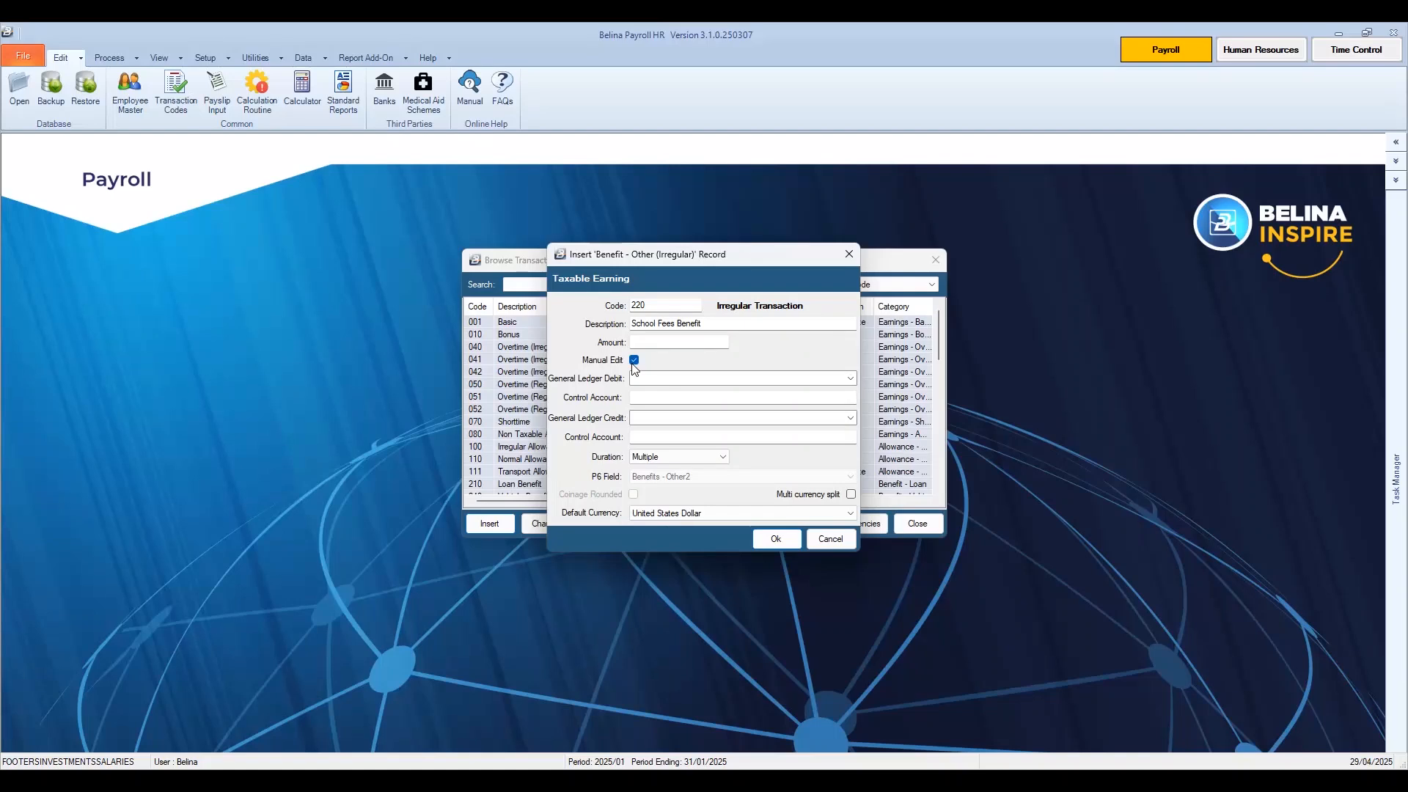
{"action": "left_click", "coordinate": [683, 462]}
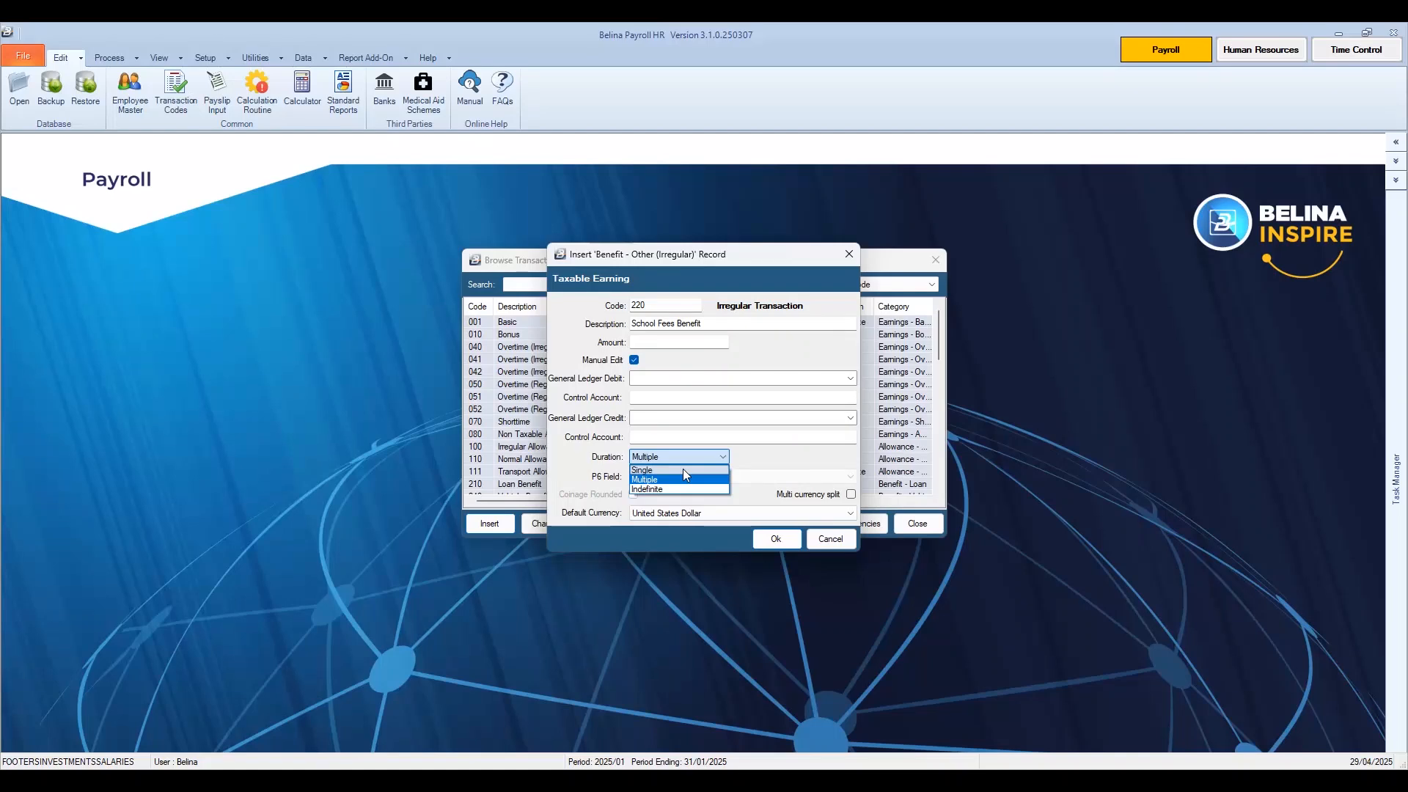
{"action": "left_click", "coordinate": [684, 469]}
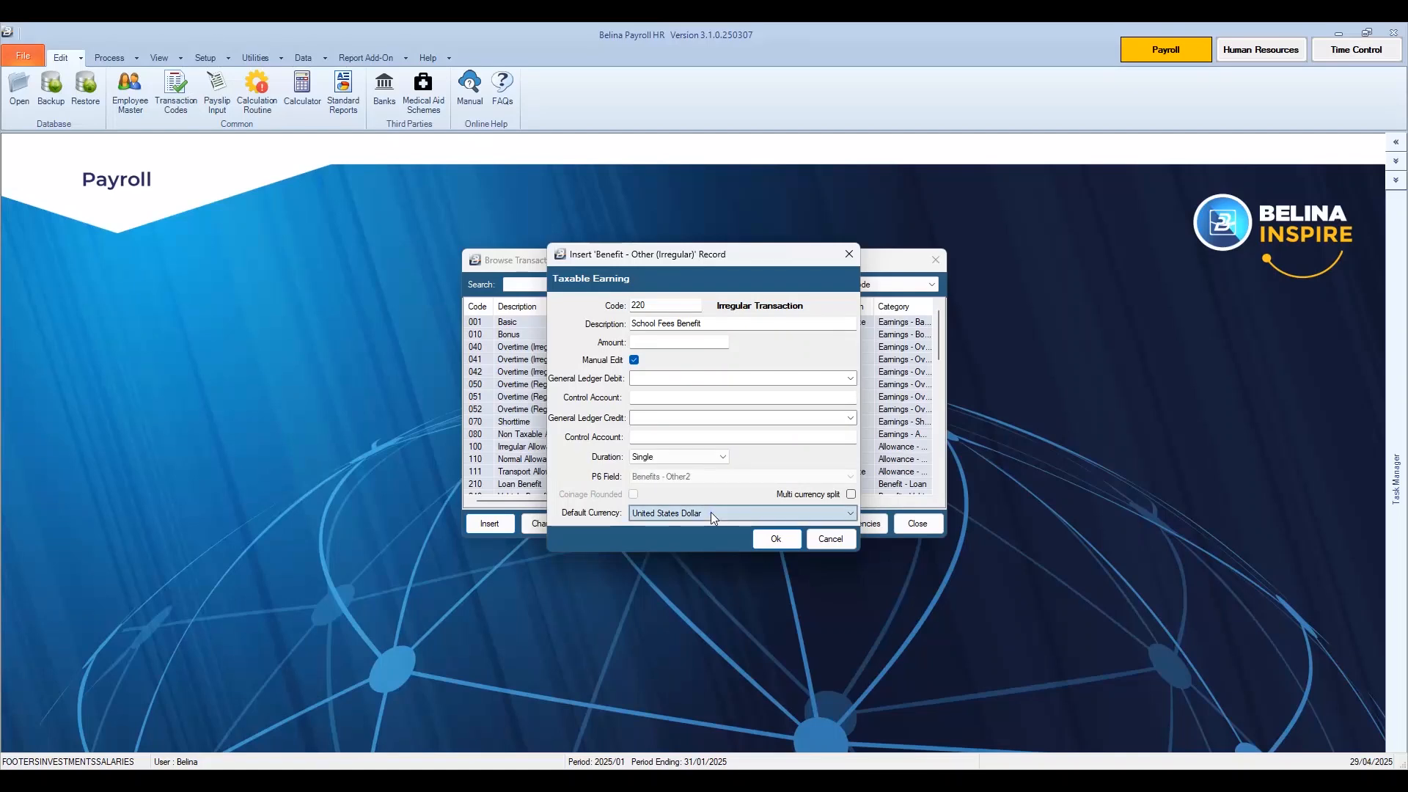
- Keep United States Dollar as the default currency and save the School Fees Benefit code
{"action": "left_click", "coordinate": [710, 512]}
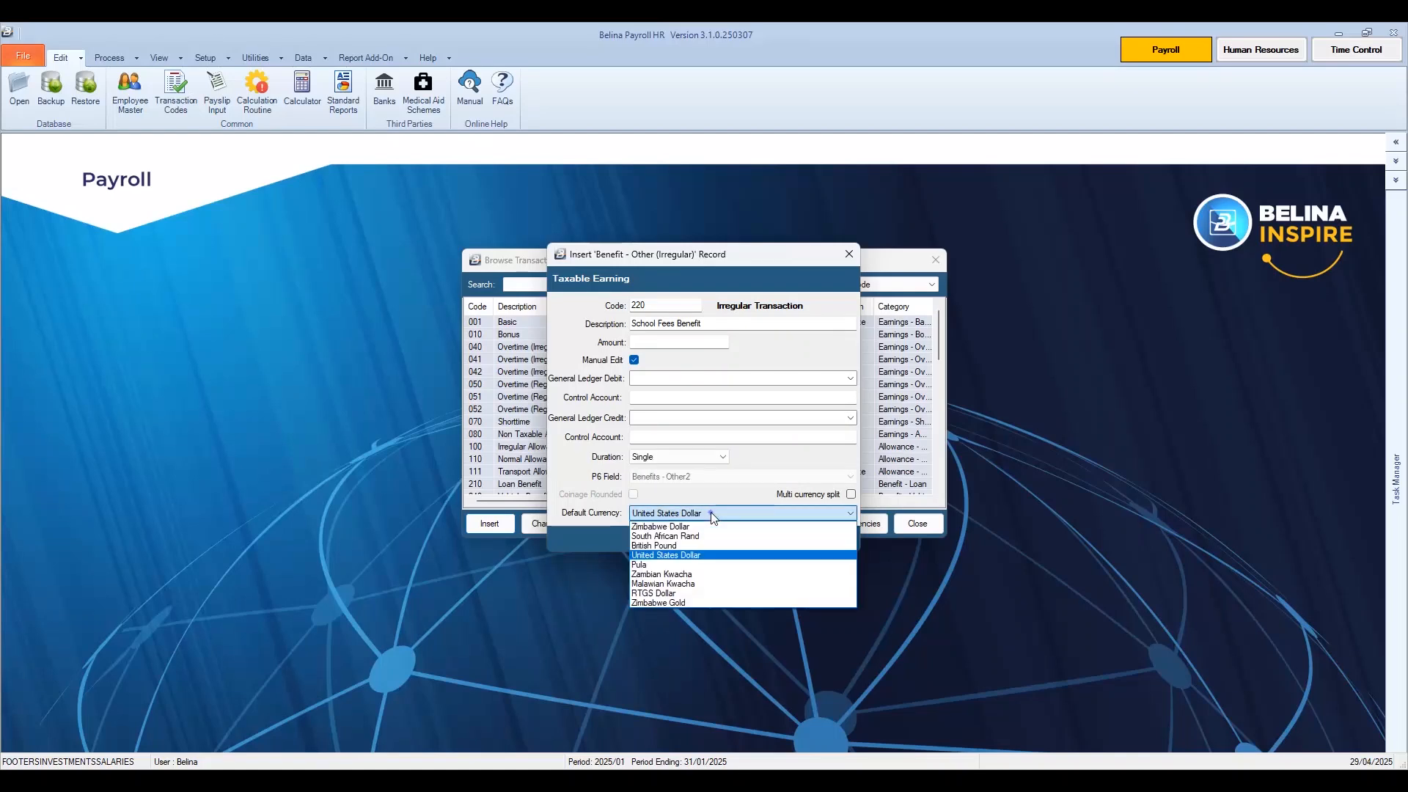
{"action": "left_click", "coordinate": [711, 512]}
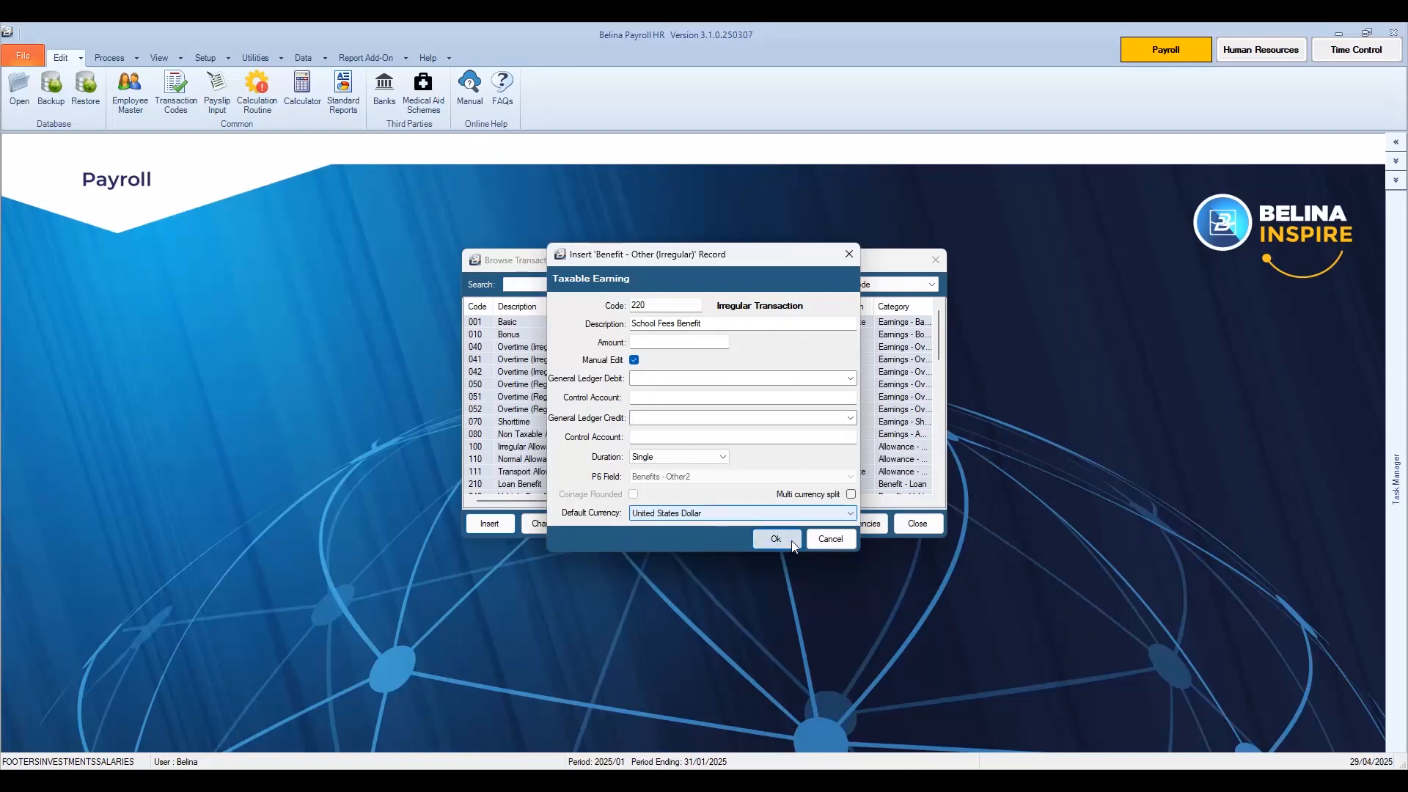
{"action": "left_click", "coordinate": [793, 542]}
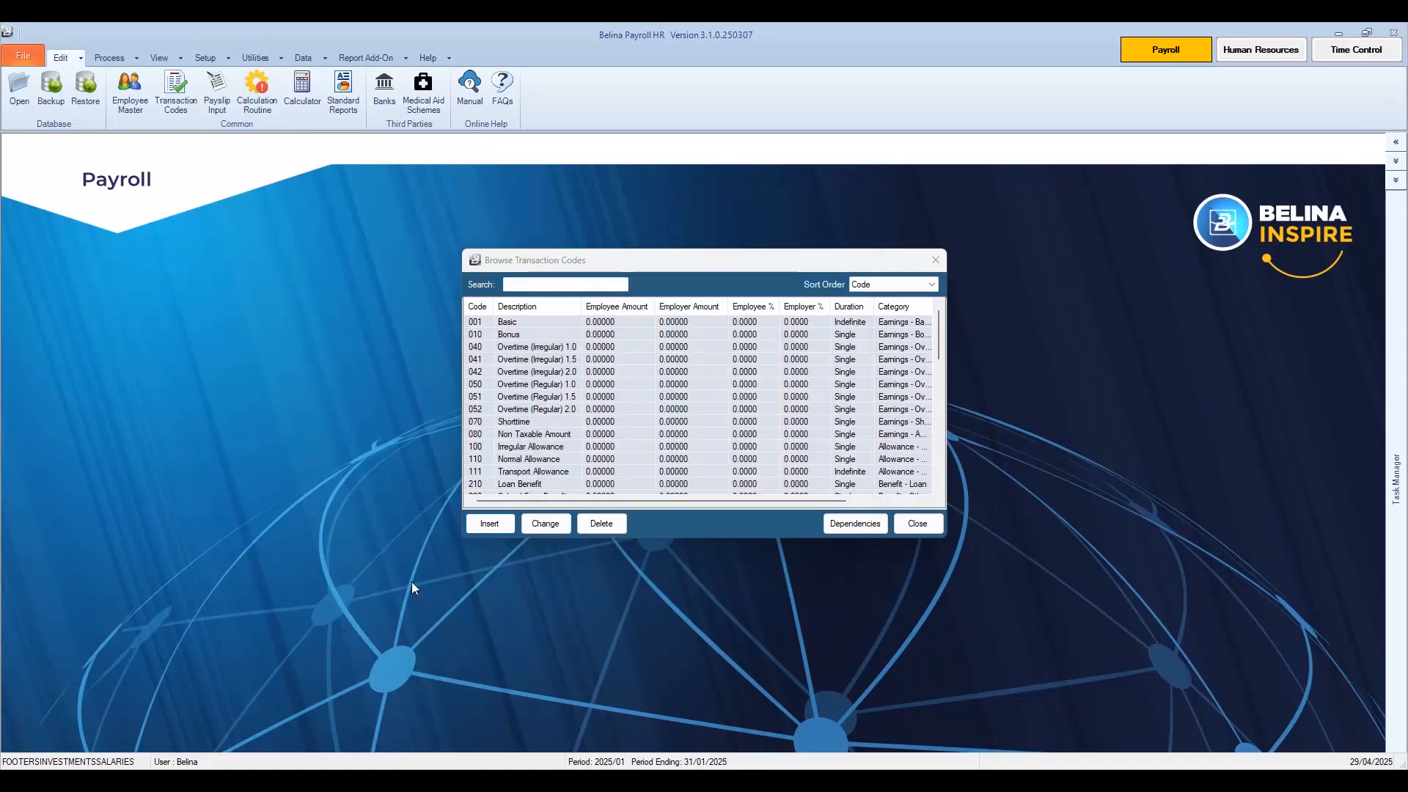